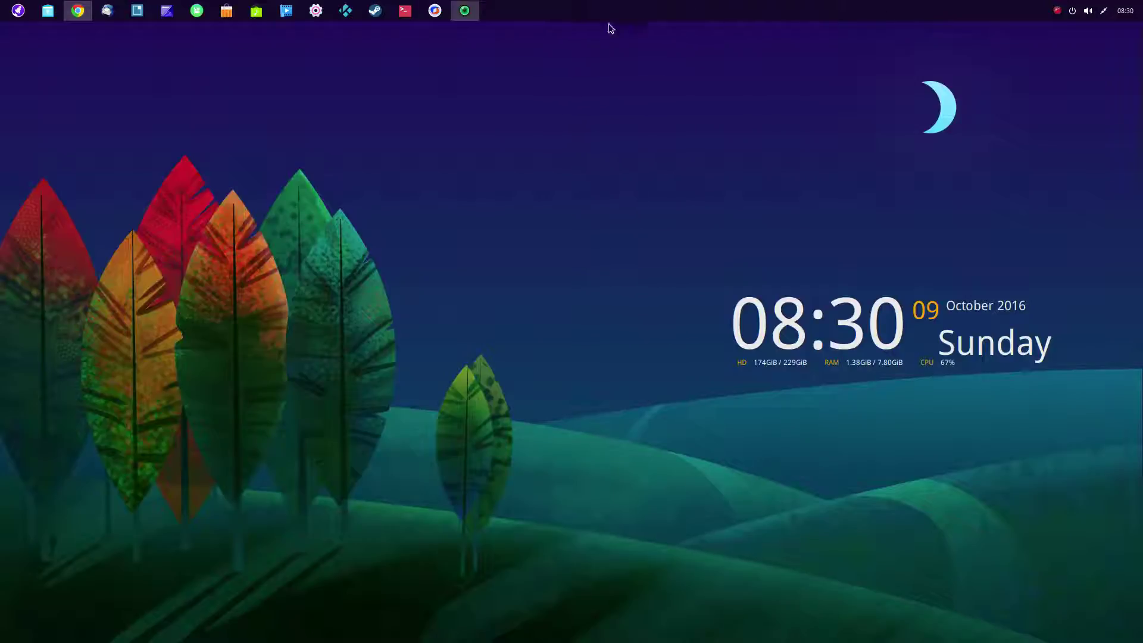
# - Switch the top panel to a centred dock, then back to the full-width top panel
pyautogui.rightClick(544, 15)
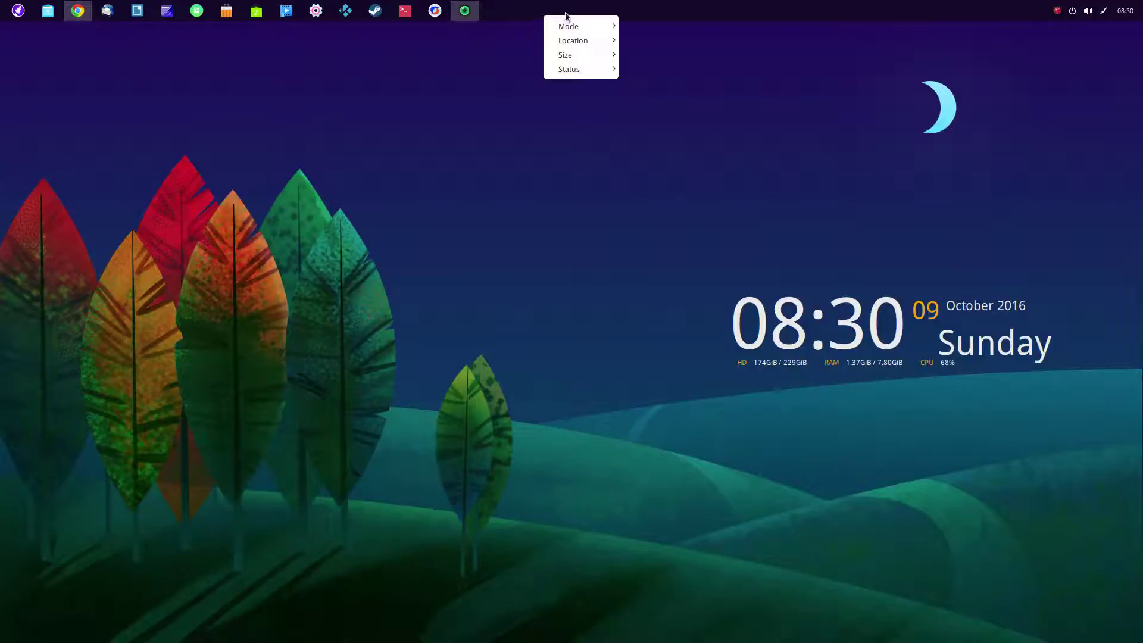
pyautogui.moveTo(572, 30)
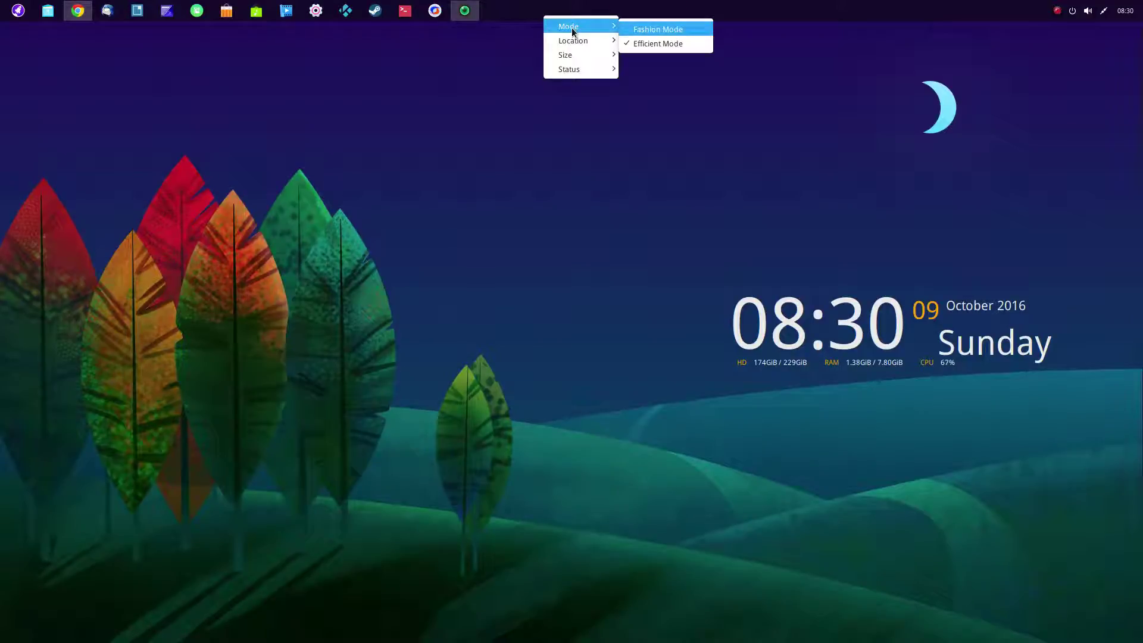
pyautogui.click(663, 30)
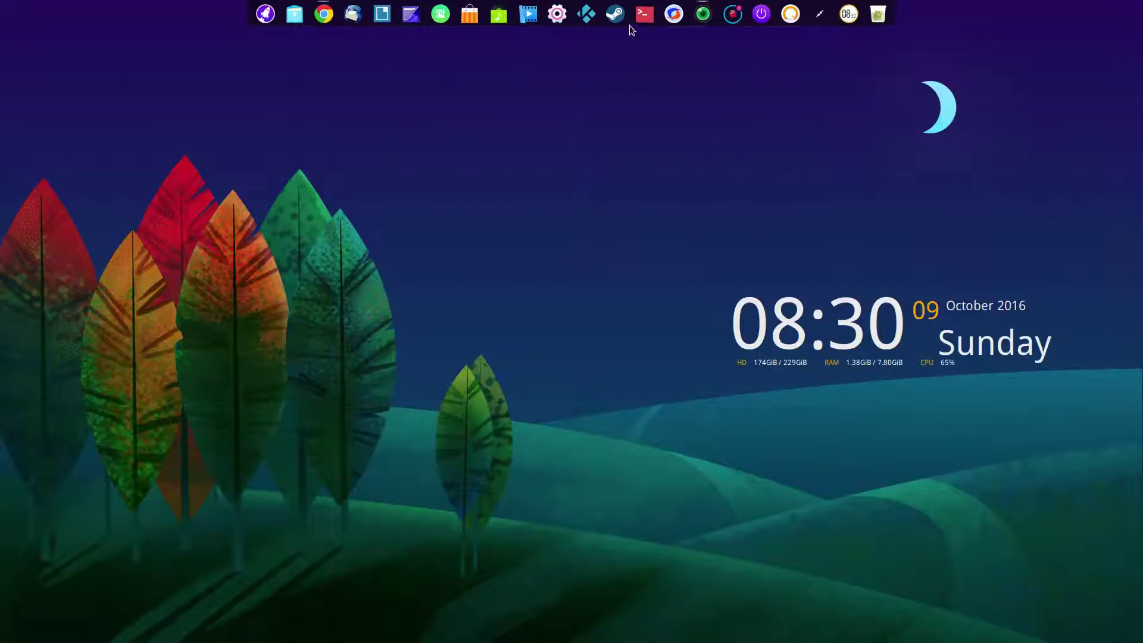
pyautogui.rightClick(630, 24)
pyautogui.moveTo(701, 33)
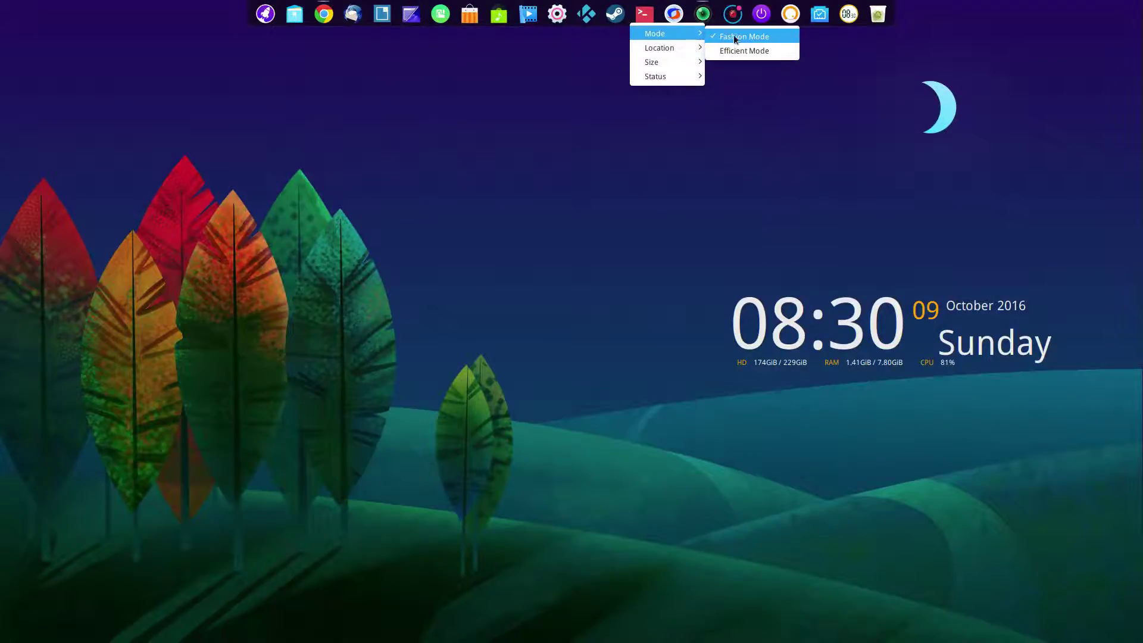
pyautogui.click(742, 51)
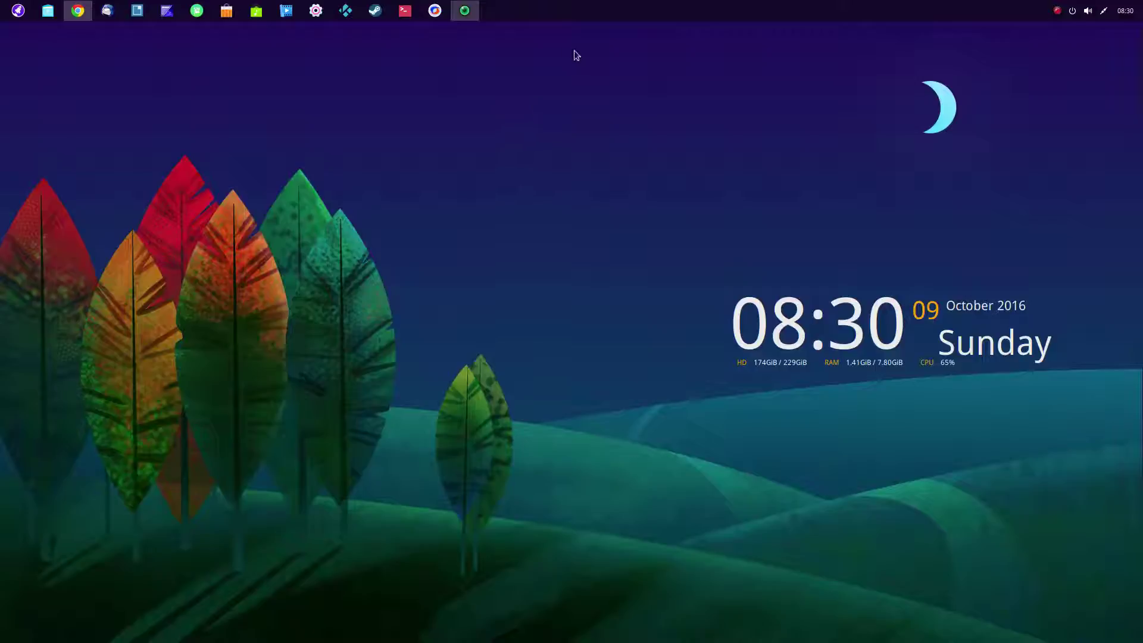
# - Browse the panel's layout options and dismiss them without changing anything
pyautogui.rightClick(604, 15)
pyautogui.moveTo(632, 42)
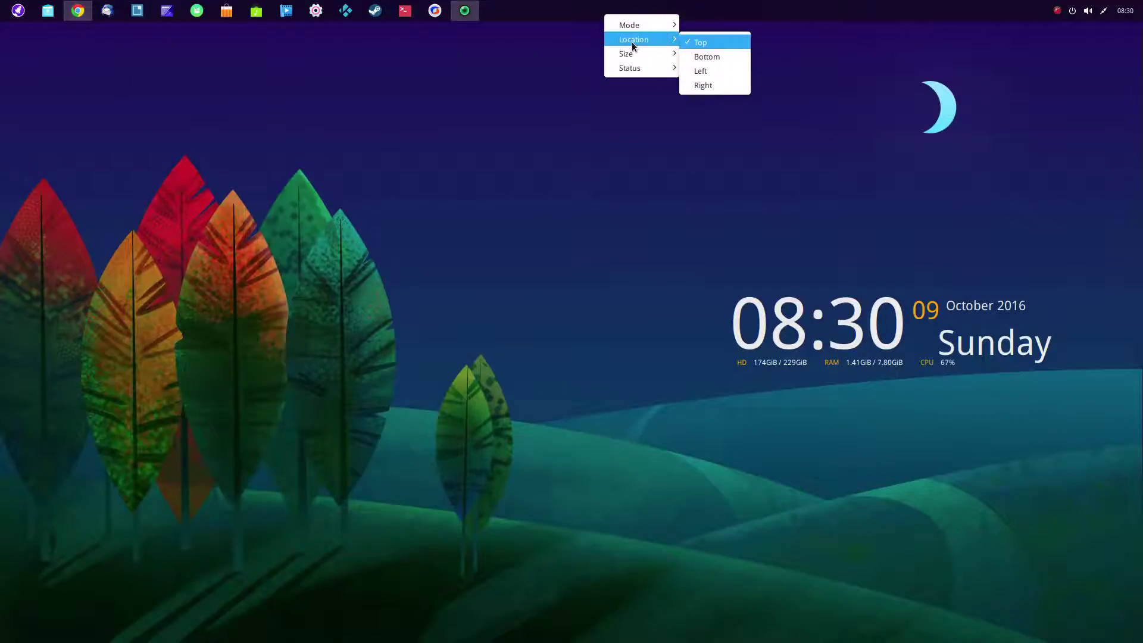
pyautogui.moveTo(636, 72)
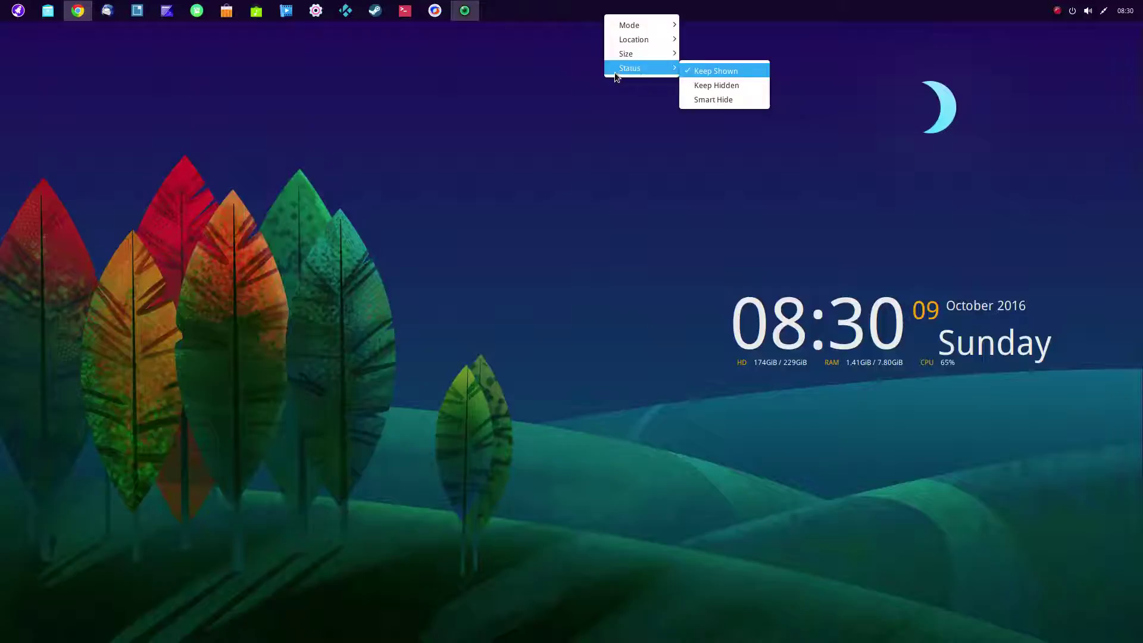
pyautogui.click(545, 158)
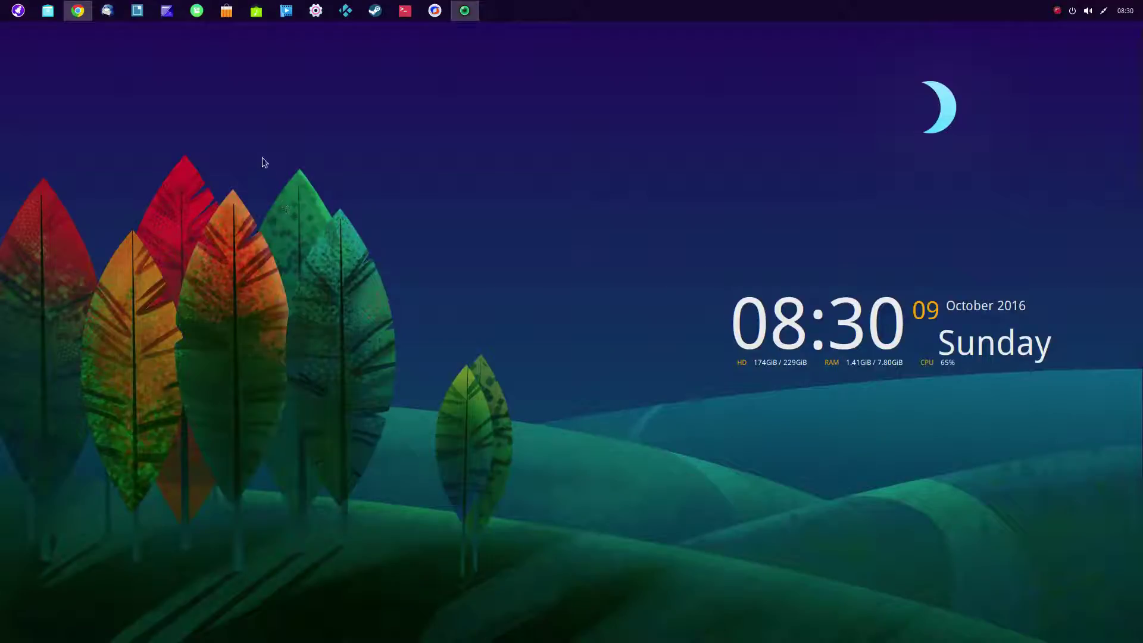
# - Launch Deepin Store and search for 'conky manager'
pyautogui.click(226, 11)
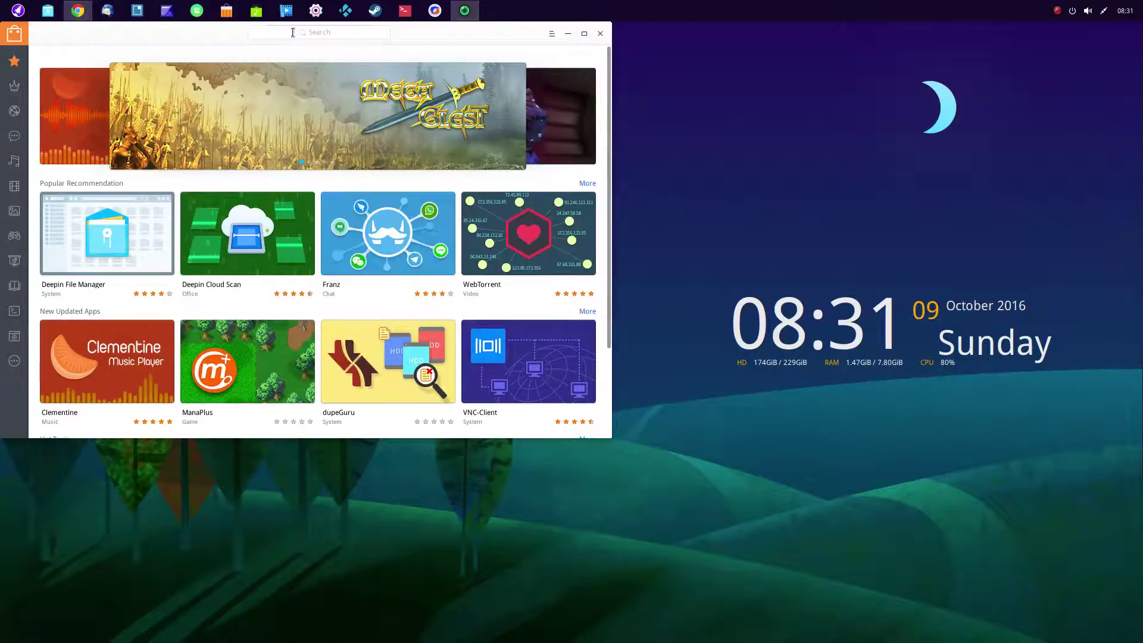
pyautogui.click(292, 32)
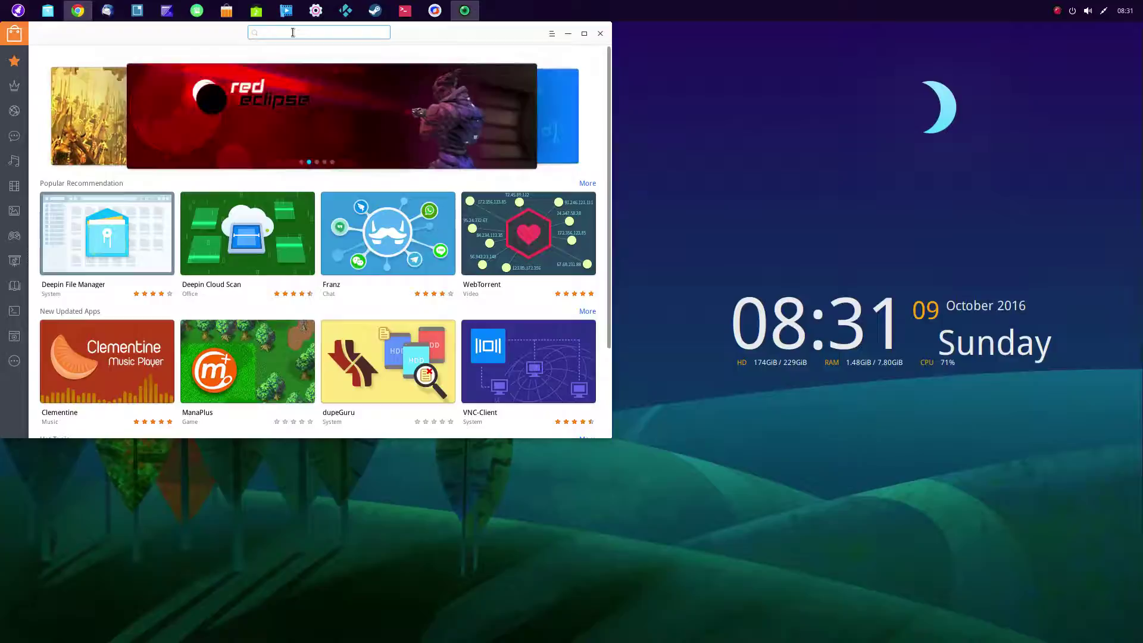
pyautogui.write('conky manager')
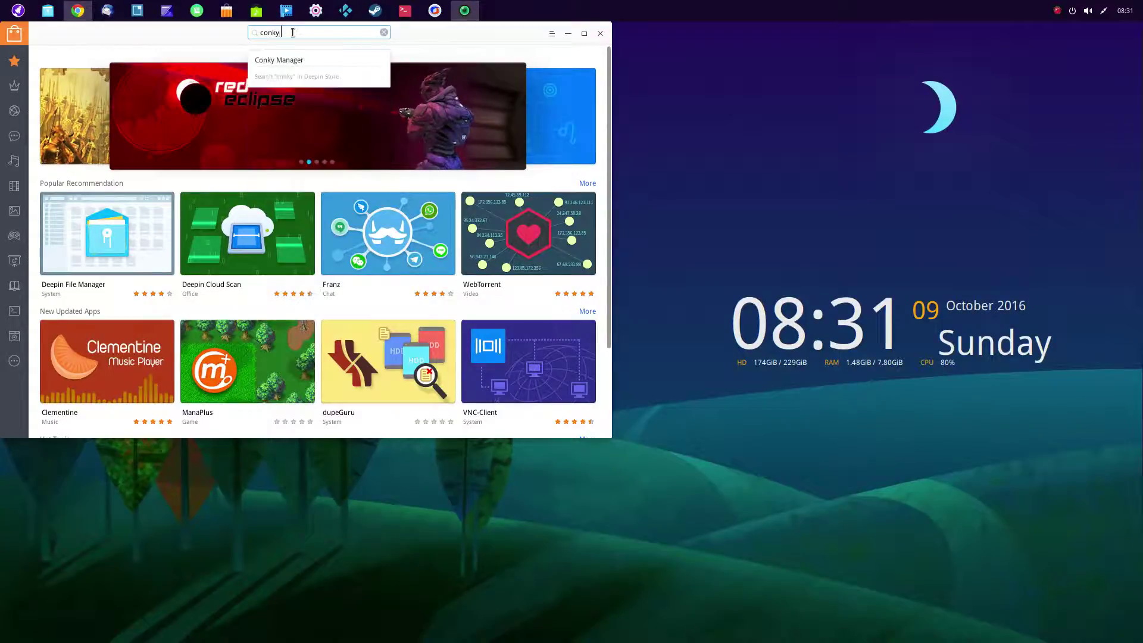
pyautogui.press('Return')
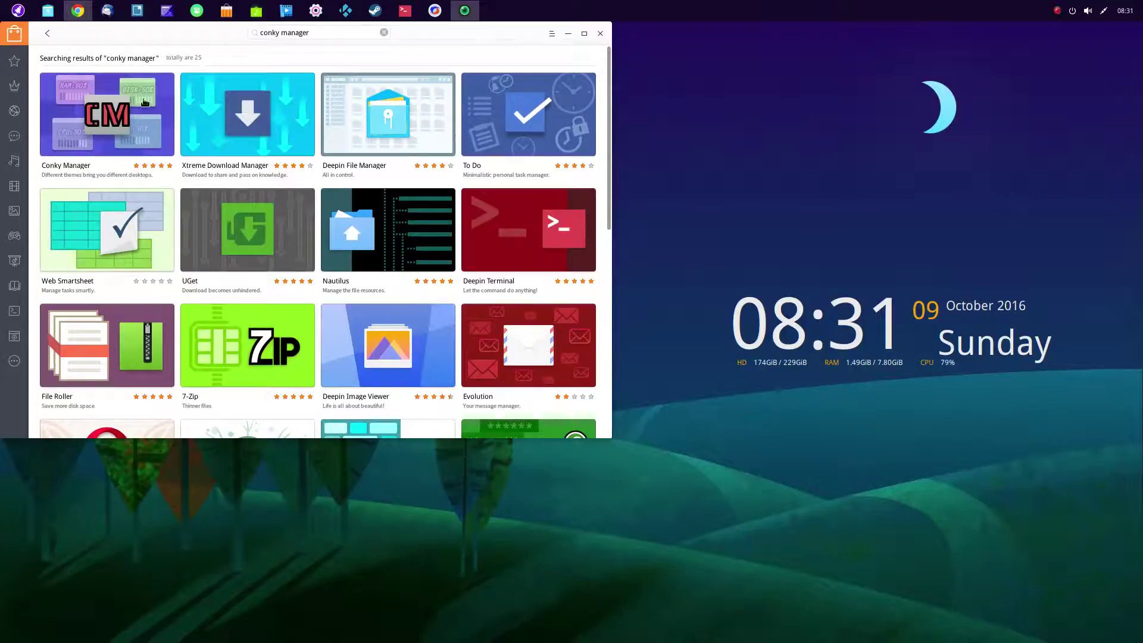
pyautogui.moveTo(119, 119)
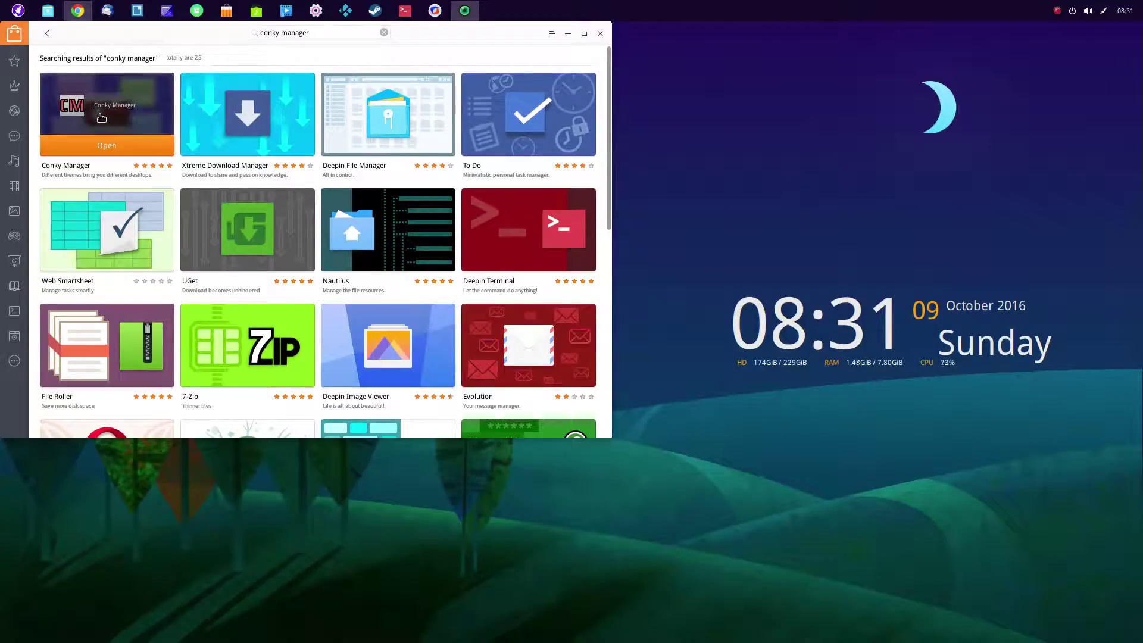
pyautogui.click(108, 146)
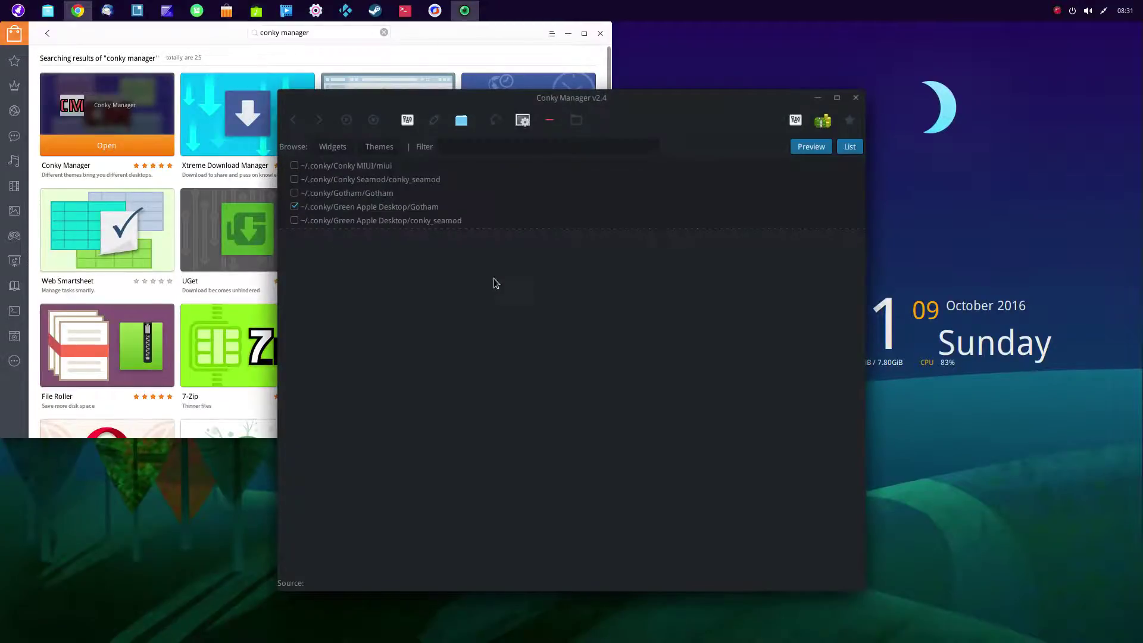
pyautogui.click(342, 168)
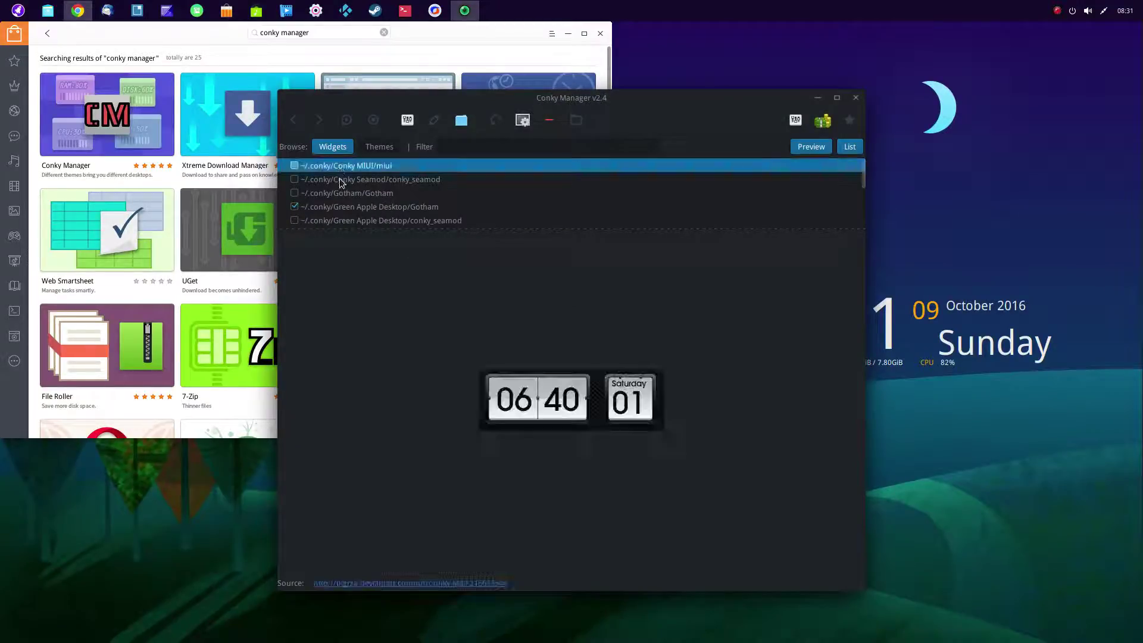
pyautogui.click(339, 181)
pyautogui.click(341, 192)
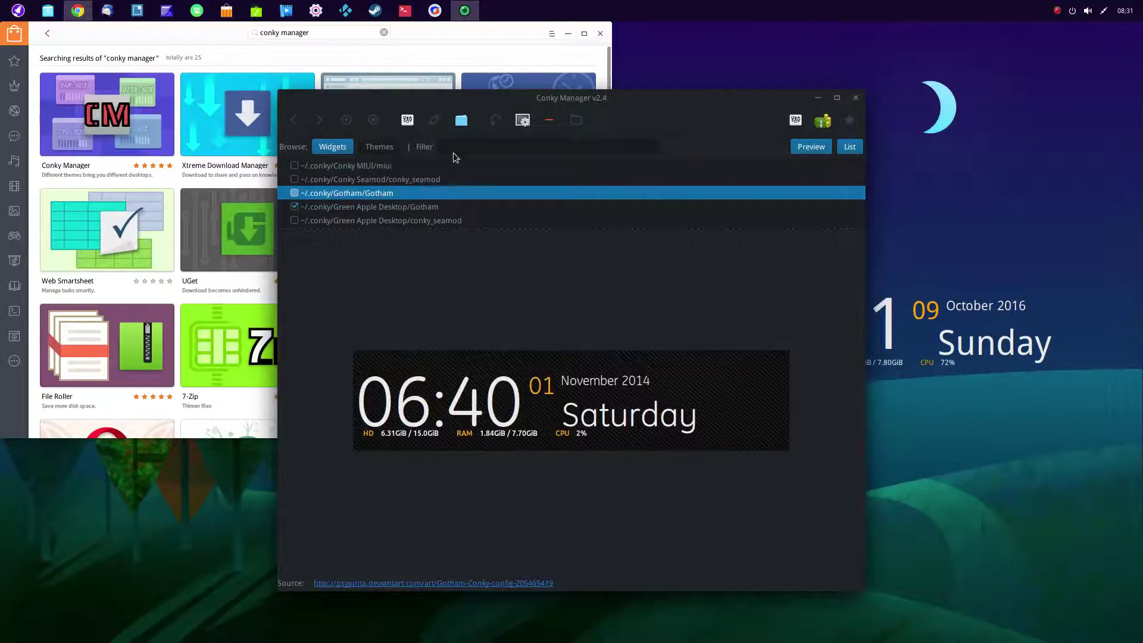
pyautogui.click(856, 98)
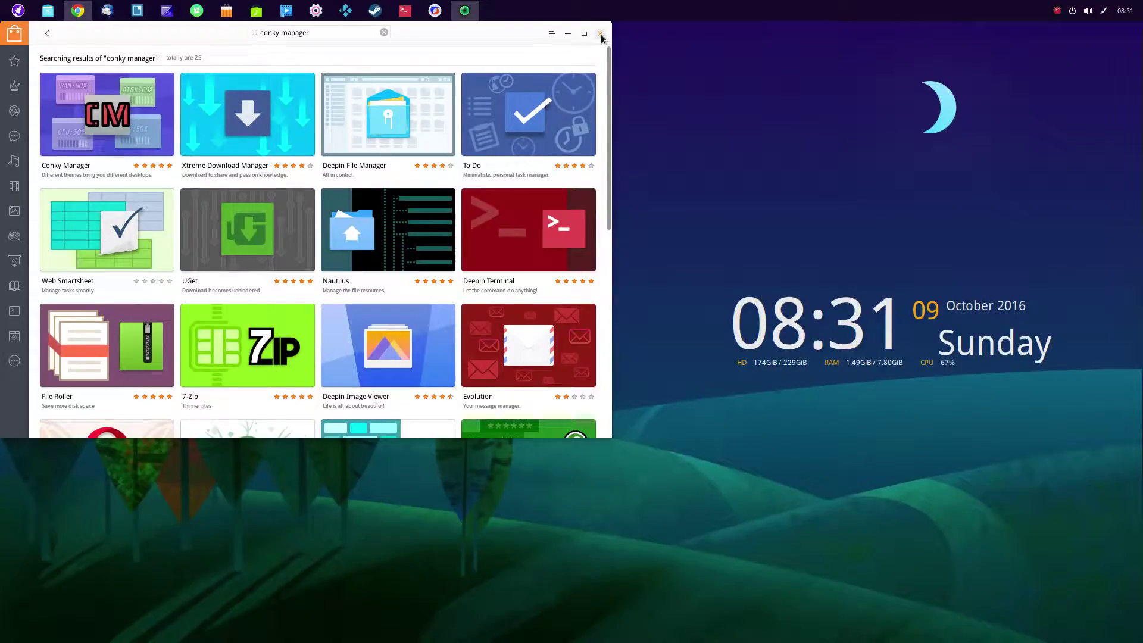
# - Close the Deepin Store window
pyautogui.click(601, 34)
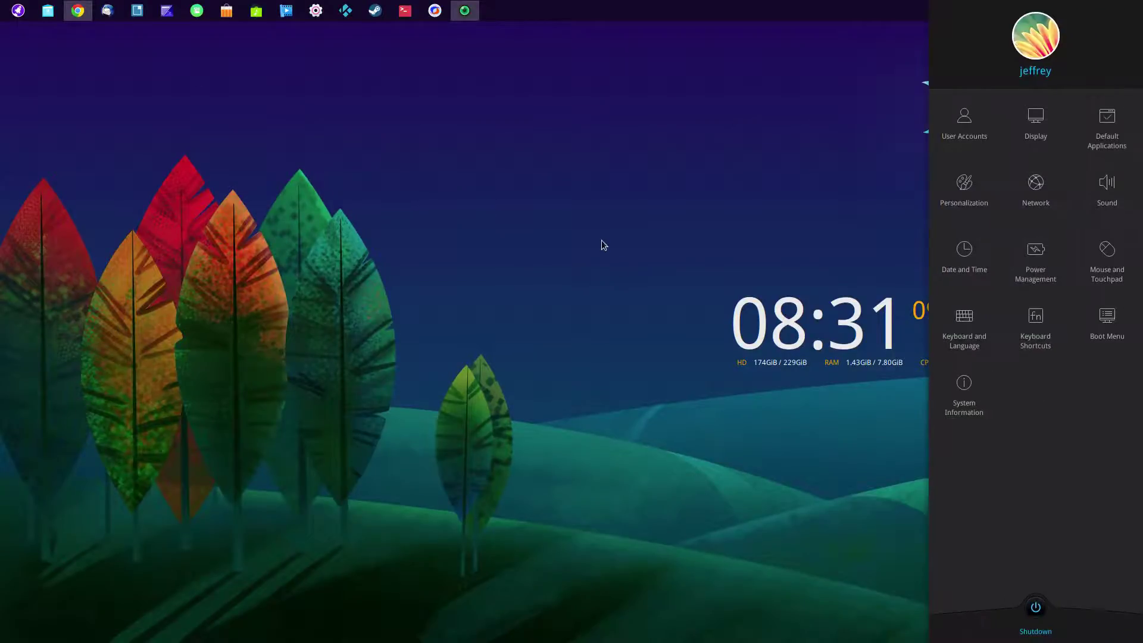
# - Open System Information and expand Update to reveal Auto check update and Mirrors
pyautogui.click(964, 387)
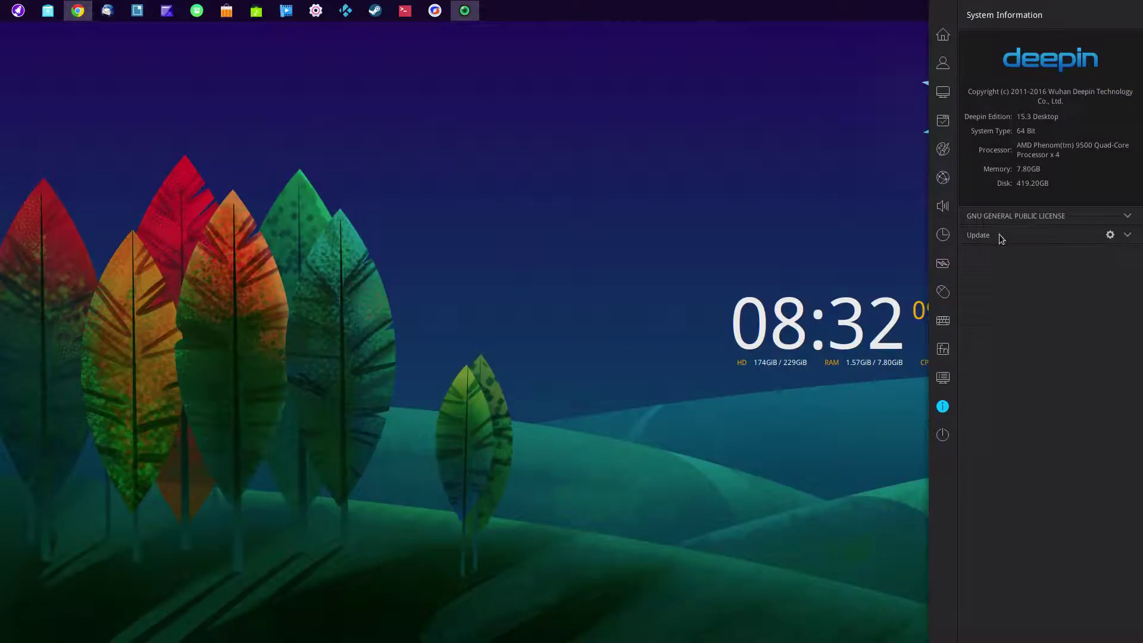
pyautogui.click(1111, 235)
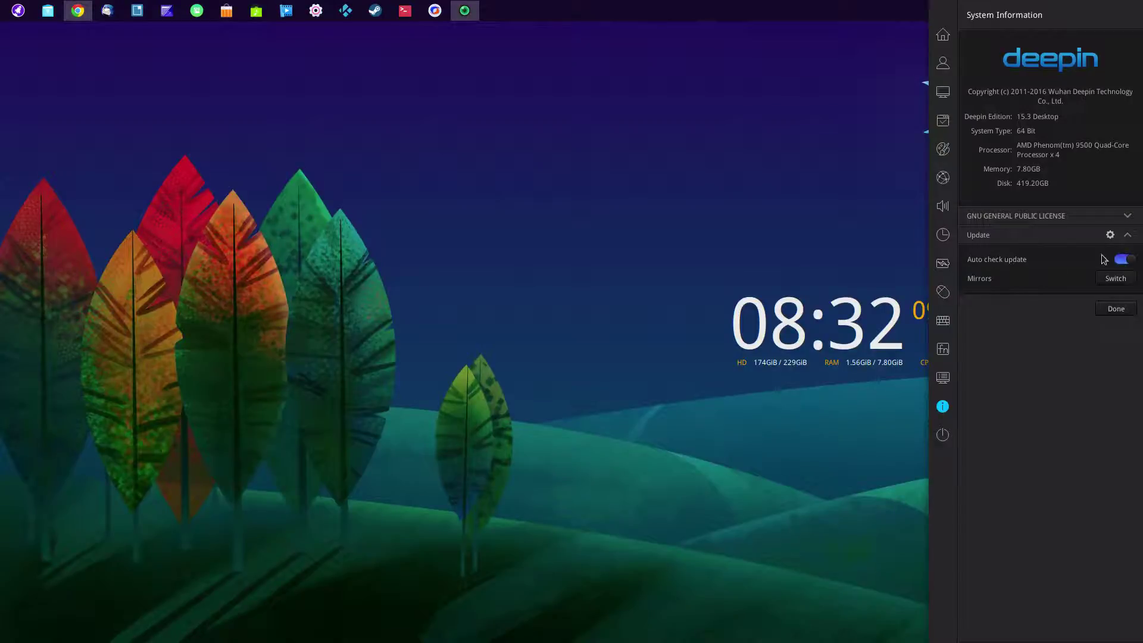
# - Show the update mirror list and scroll through it, keeping Official Mirror (CDN Acceleration)
pyautogui.click(1111, 279)
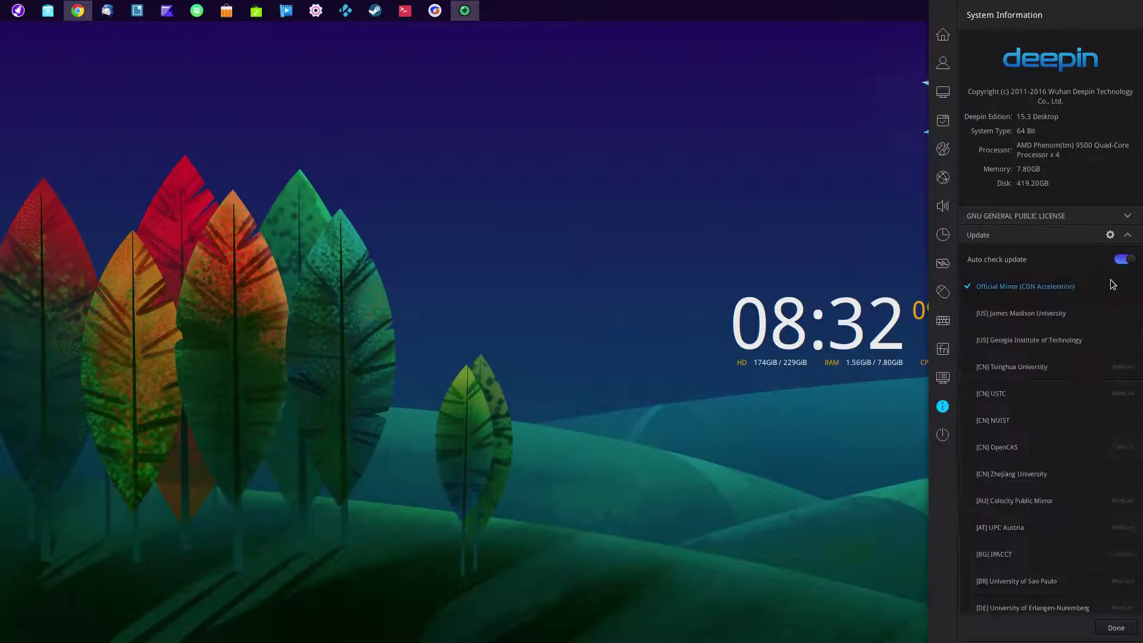
pyautogui.scroll(-10, 1100, 377)
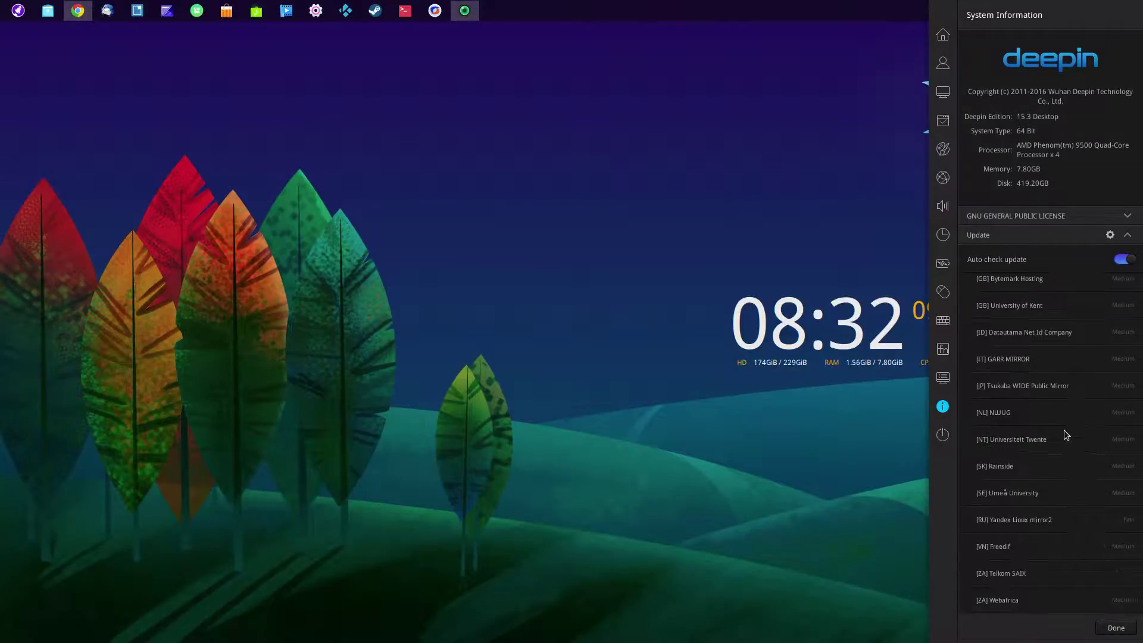
pyautogui.scroll(5, 1061, 437)
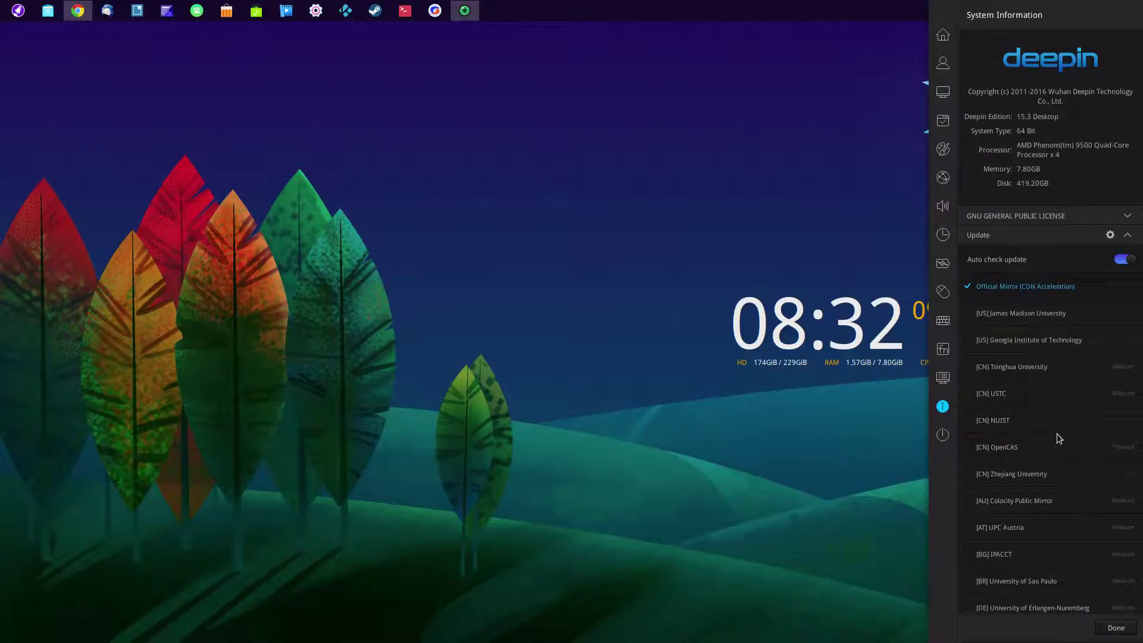
pyautogui.scroll(-2, 1056, 434)
pyautogui.scroll(-6, 1056, 444)
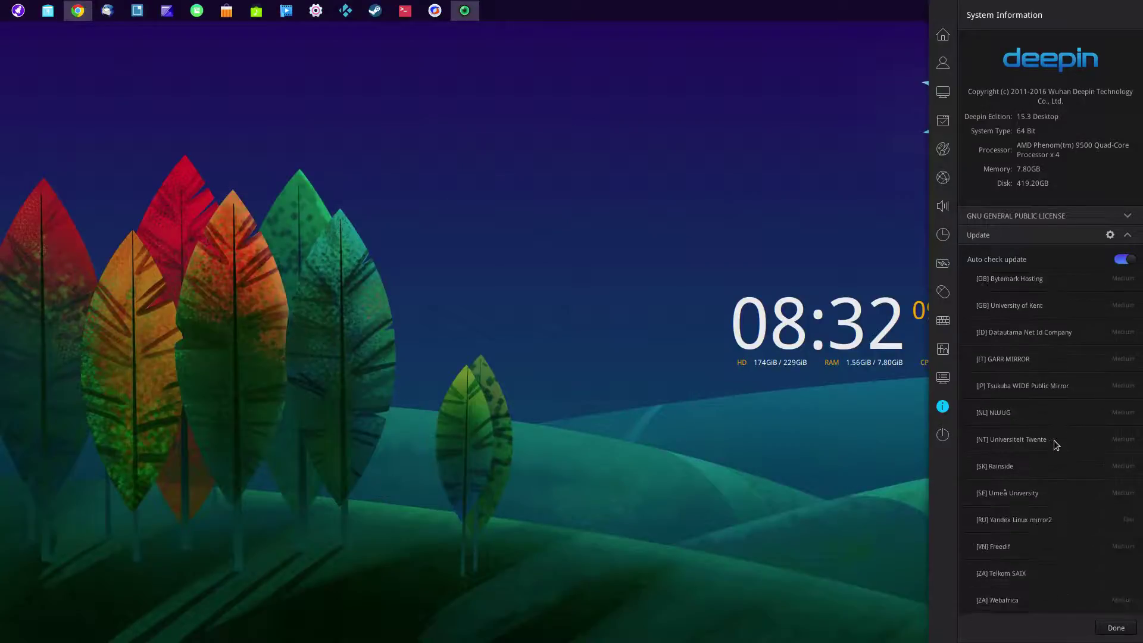
pyautogui.scroll(9, 1073, 474)
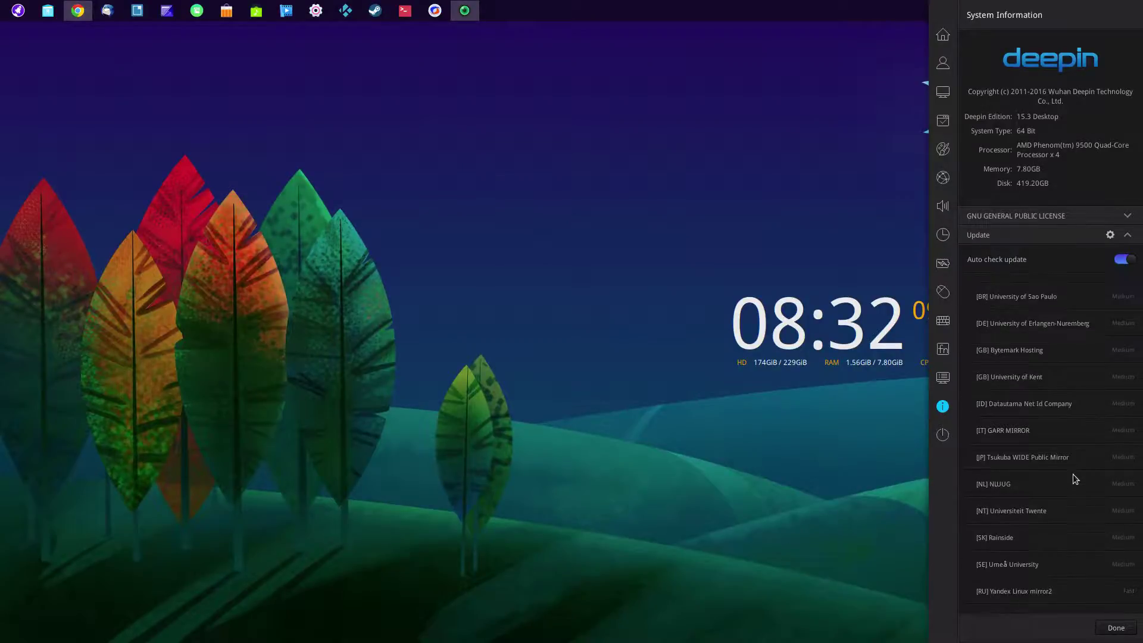
pyautogui.scroll(1, 1117, 433)
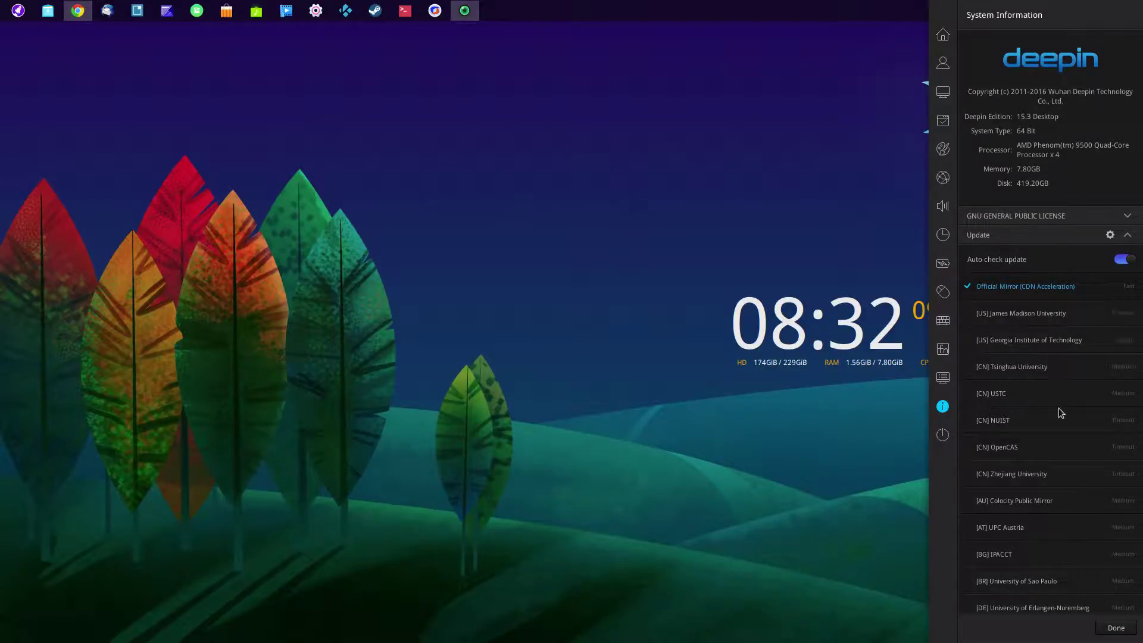
pyautogui.scroll(-5, 1060, 408)
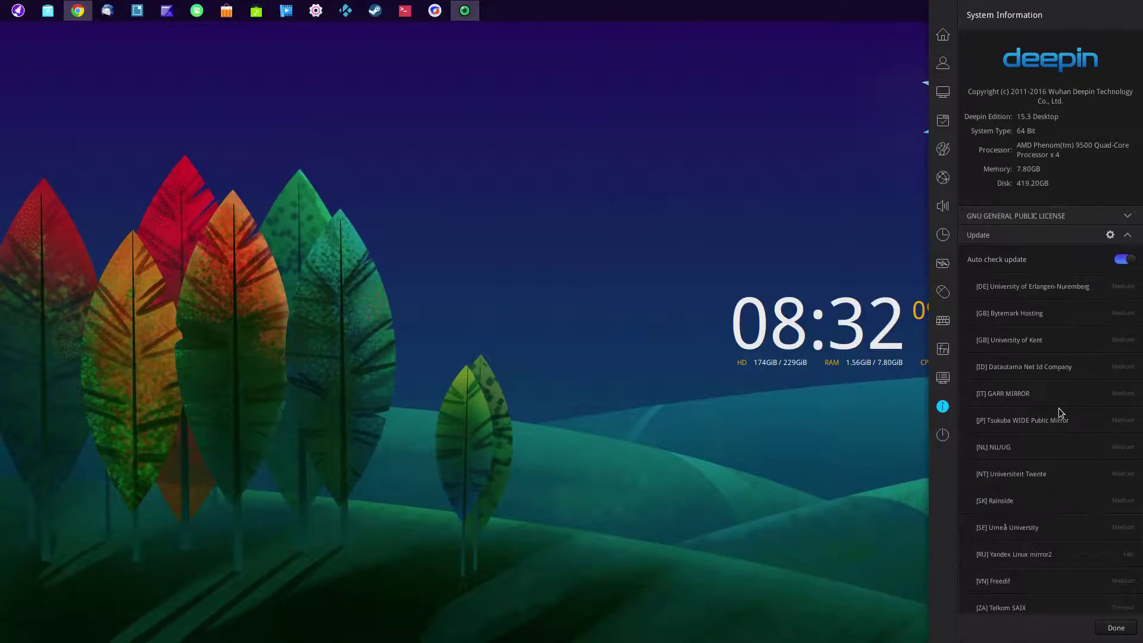
pyautogui.scroll(-1, 1059, 408)
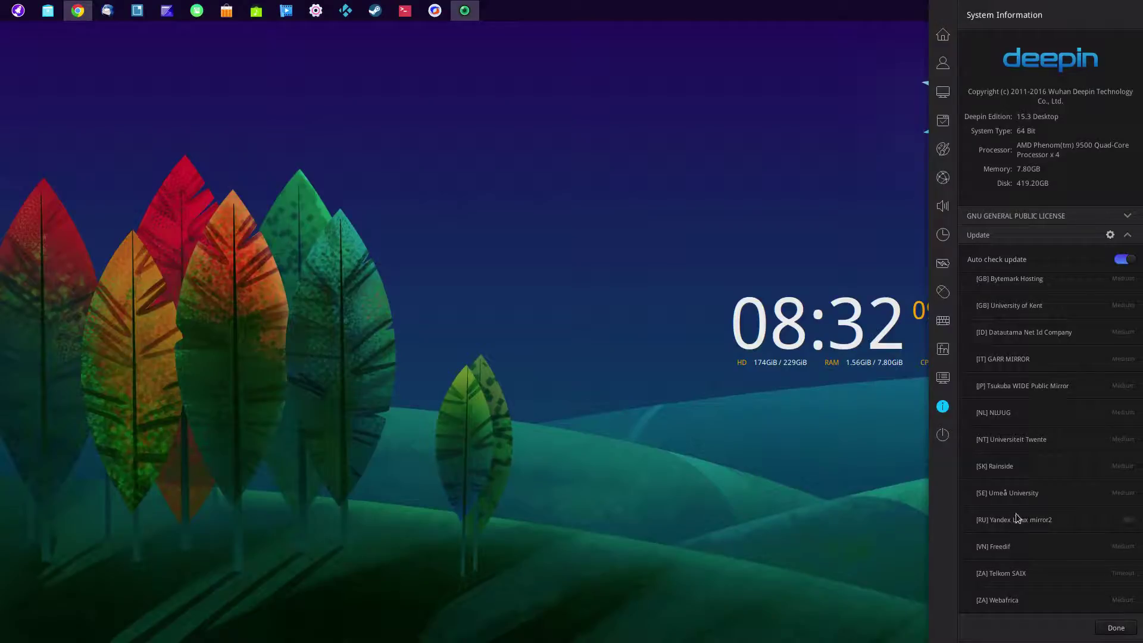
# - Expand and collapse the GNU General Public License text, then close the Control Center
pyautogui.click(1128, 216)
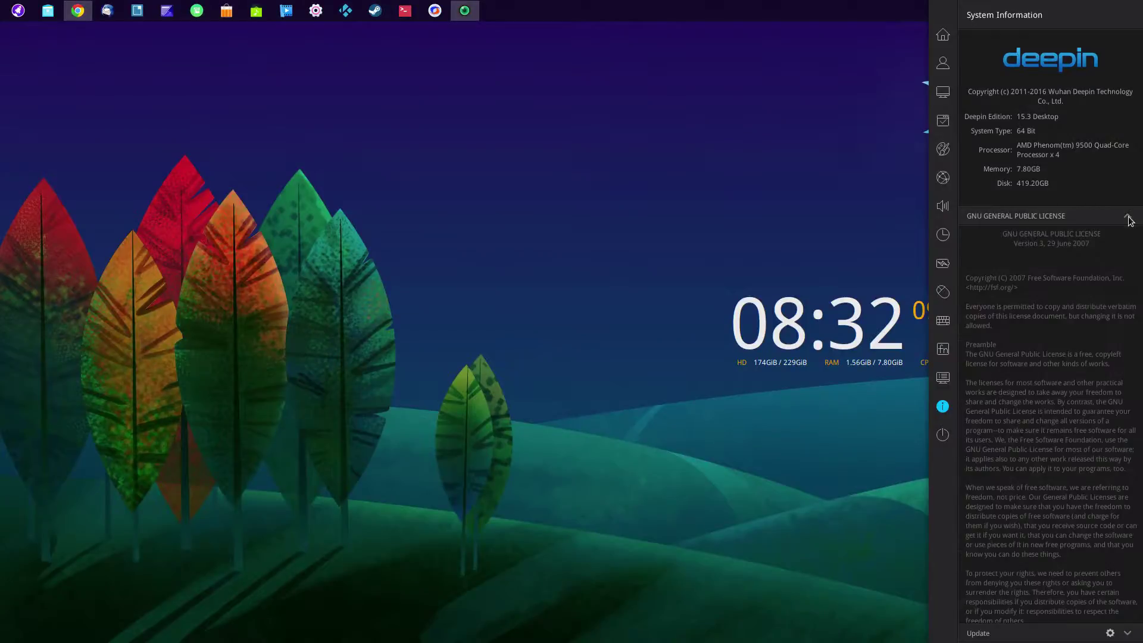
pyautogui.click(1130, 218)
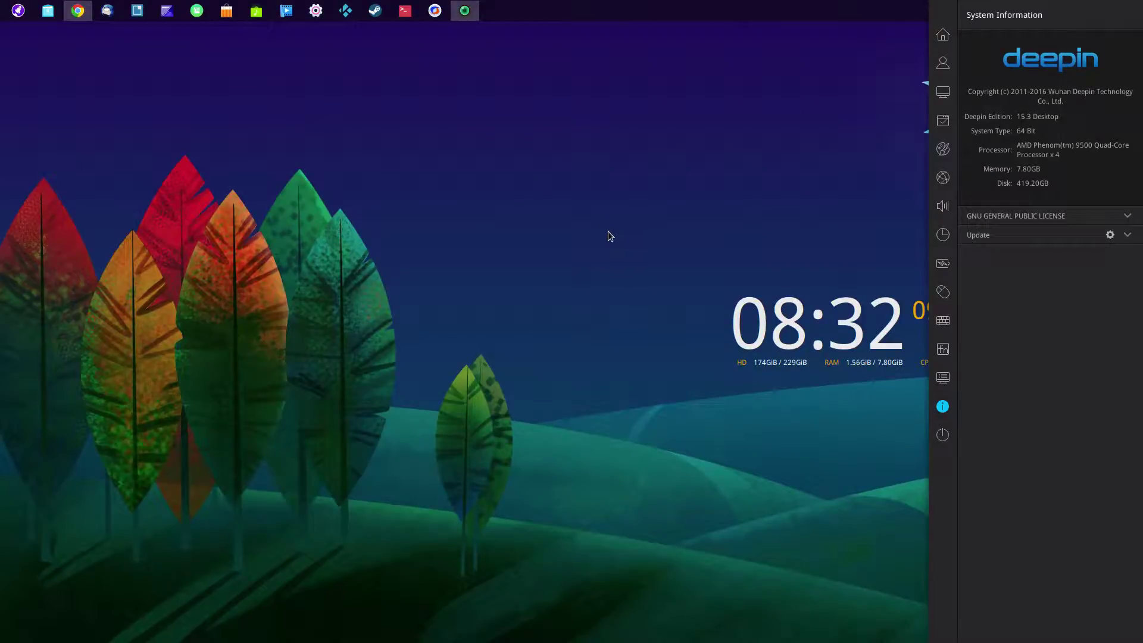
pyautogui.click(628, 191)
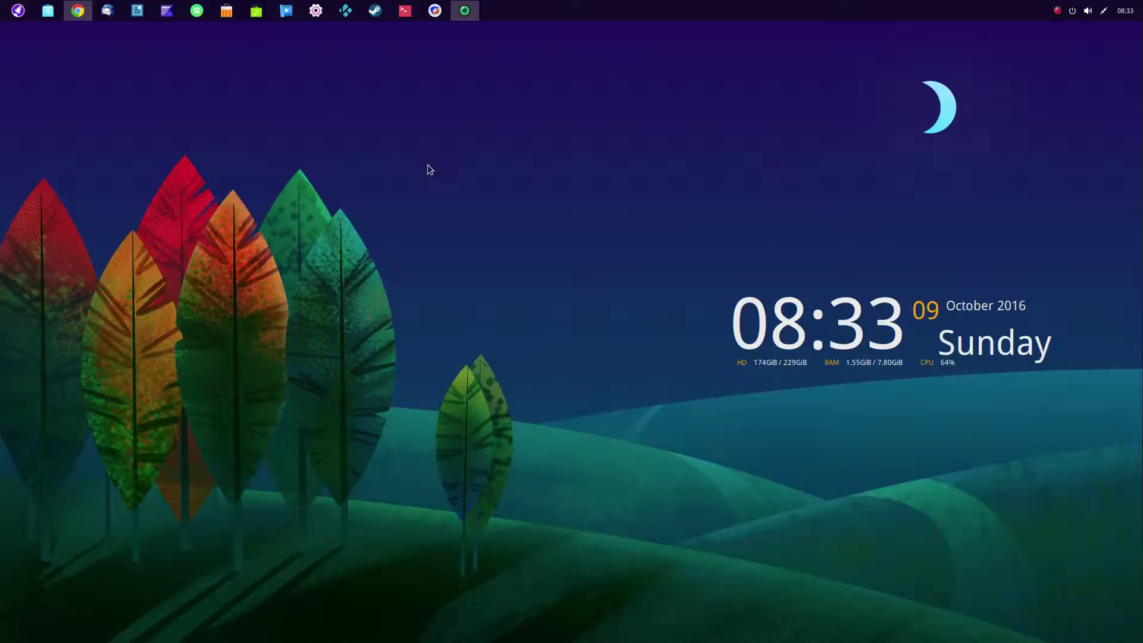
# - Launch CrossOver from the top dock to list Steam and Run Command
pyautogui.click(435, 11)
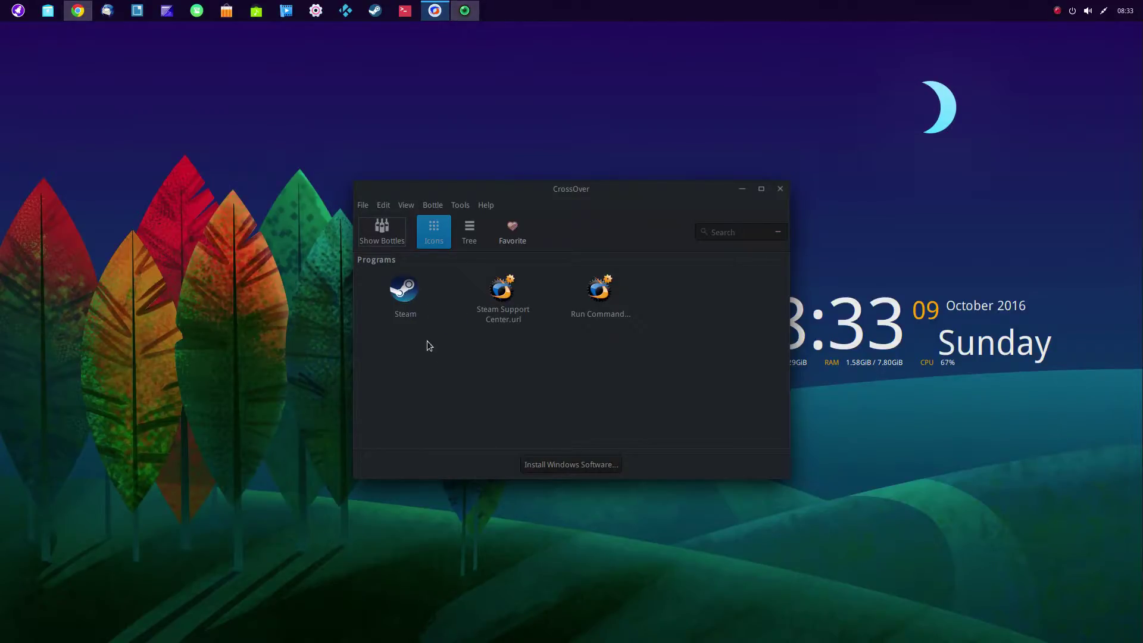
# - Select Steam and drag the CrossOver window to the upper right of the desktop
pyautogui.click(409, 294)
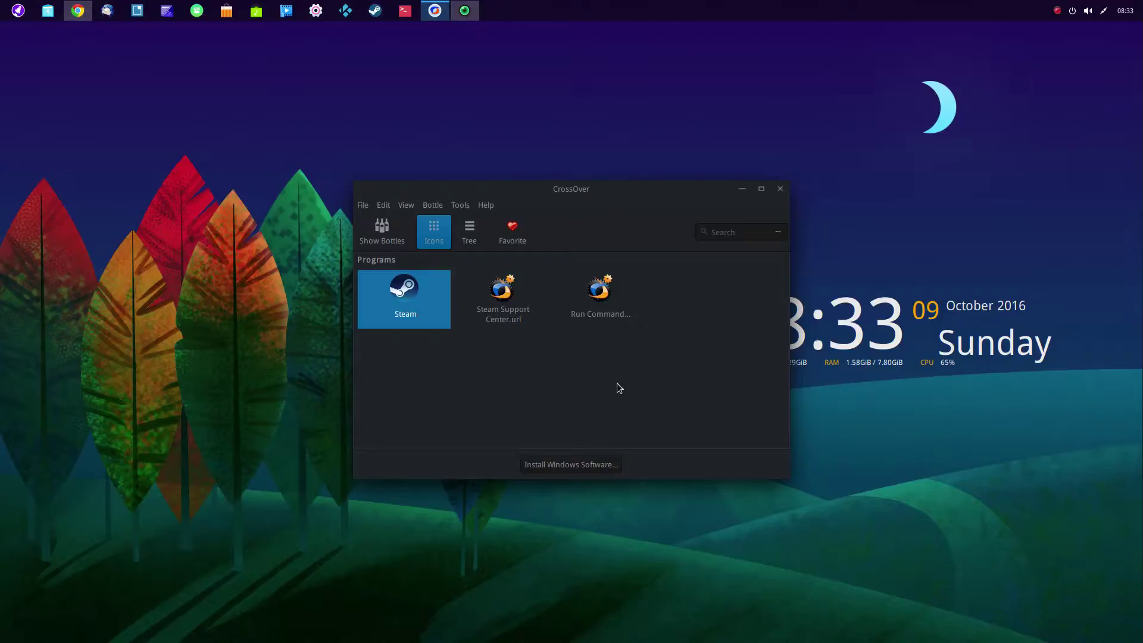
pyautogui.moveTo(650, 191); pyautogui.dragTo(897, 60)
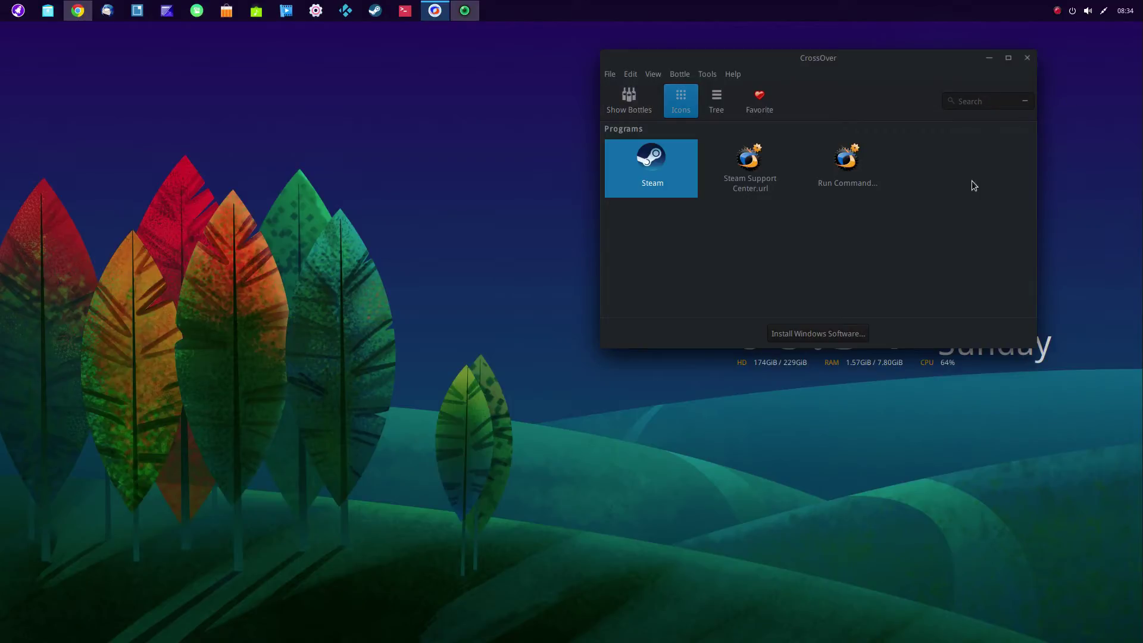
# - Close the CrossOver window from its title bar
pyautogui.click(1031, 59)
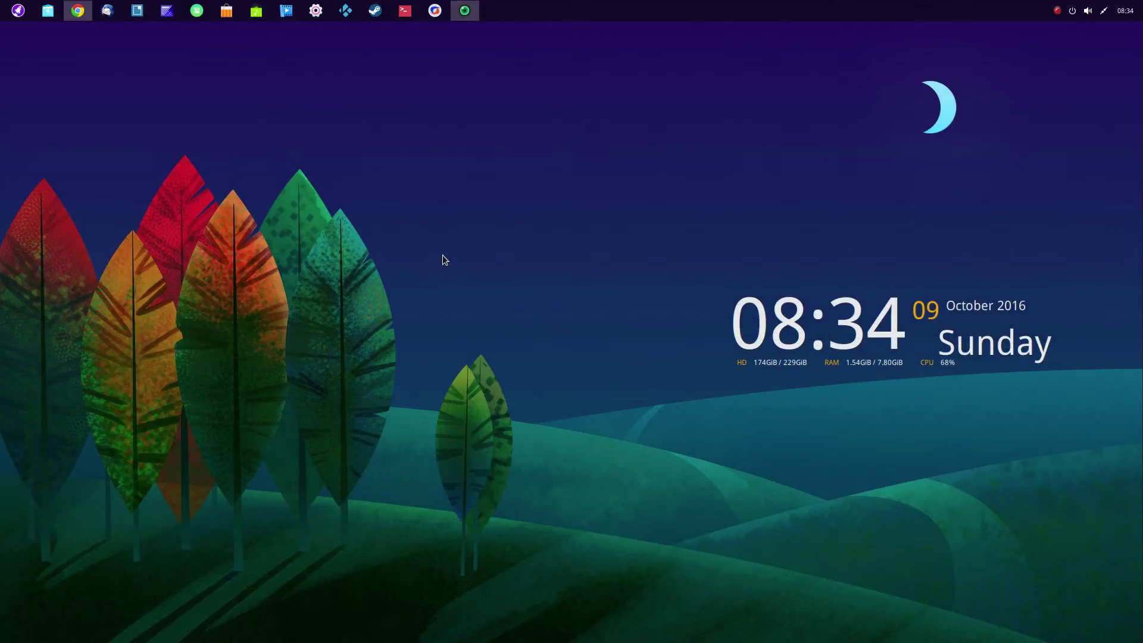